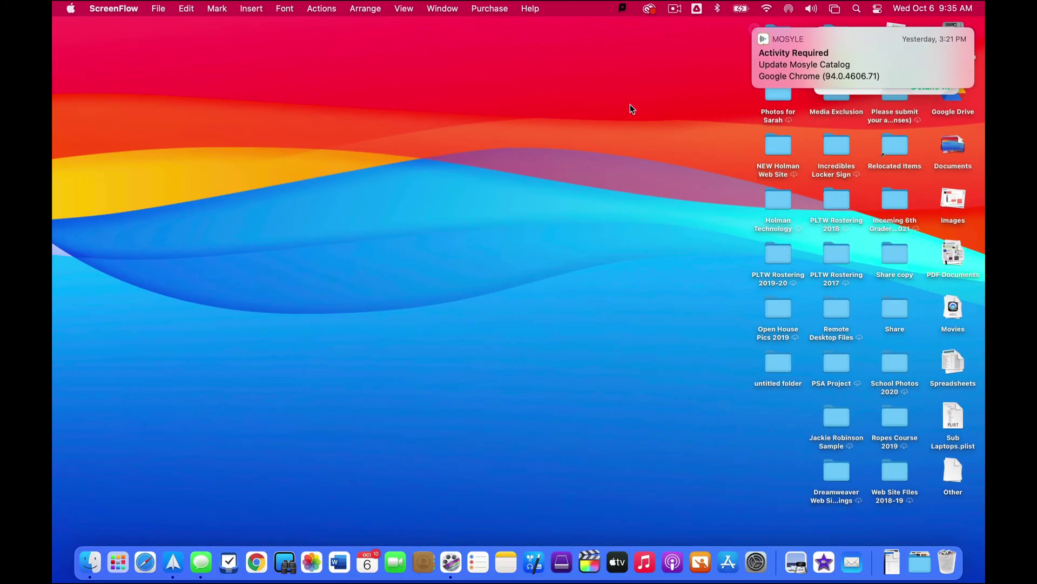
- Open Self-Service from the Mosyle alert to view the pending VLC 3.0.16 update
click(851, 65)
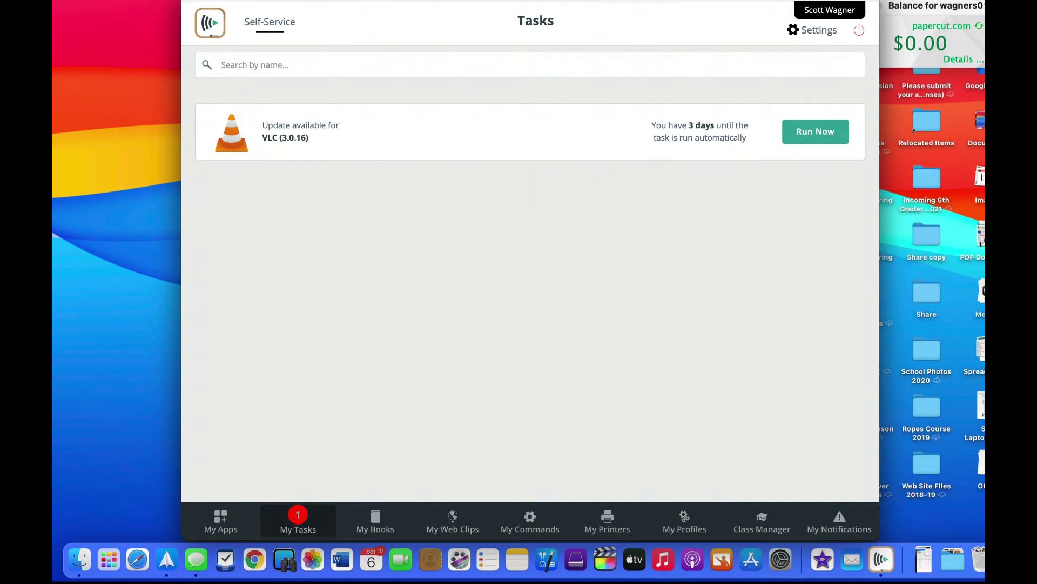
click(256, 559)
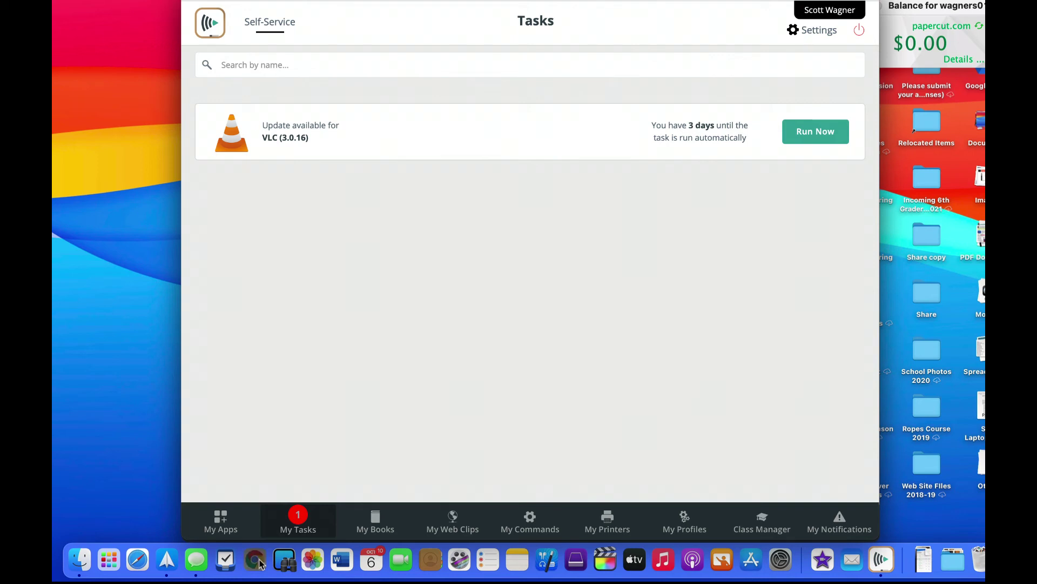